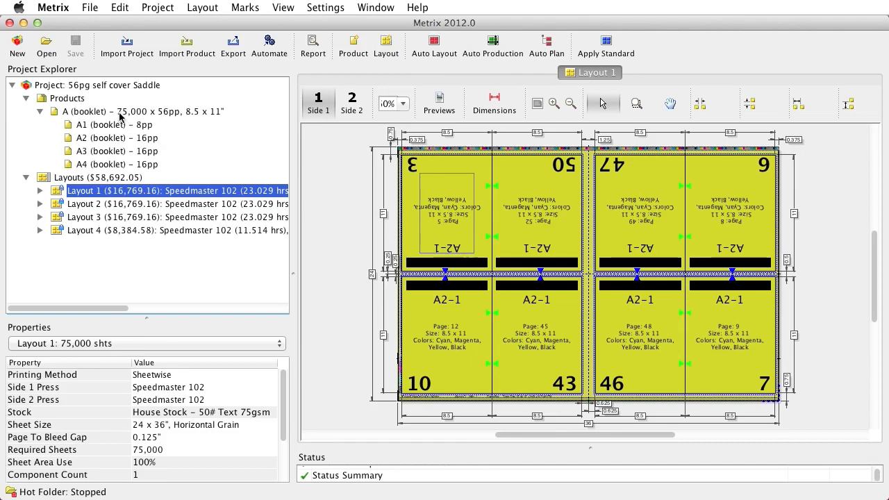
Step: Inspect the booklet product's assembly, its 16-page A2 component, Layout 1 and the expanded Layout 4
click(122, 115)
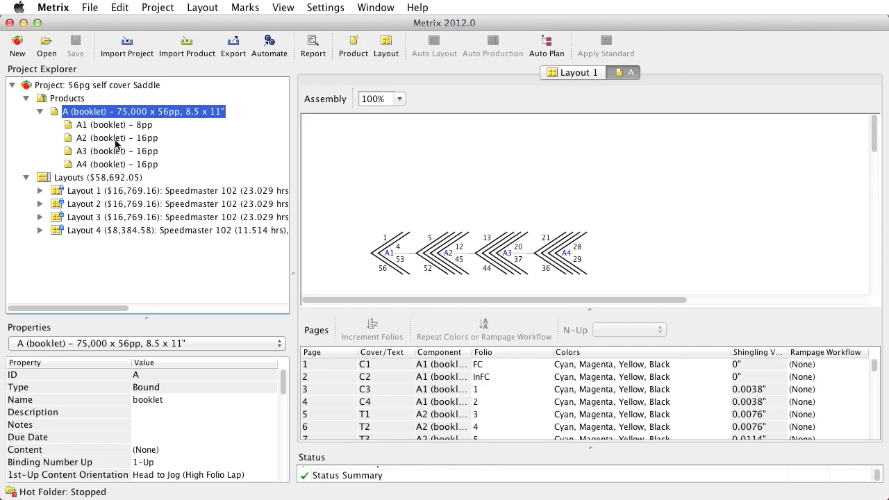
click(117, 139)
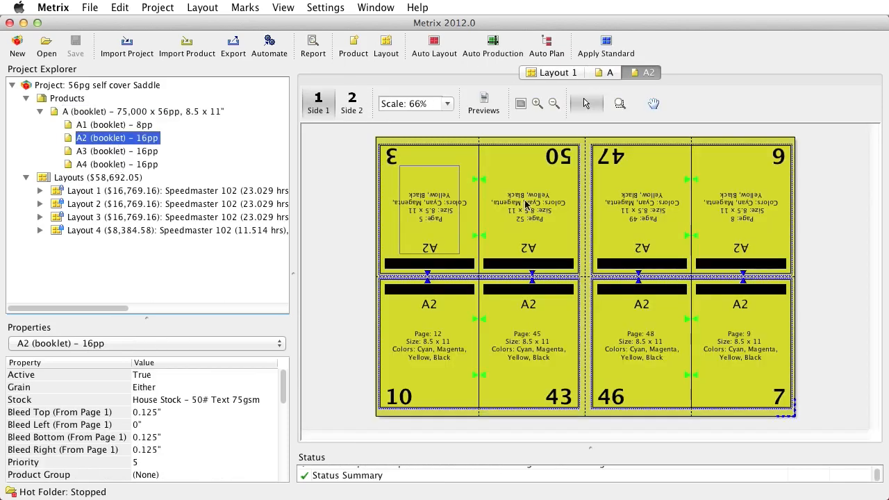
click(116, 194)
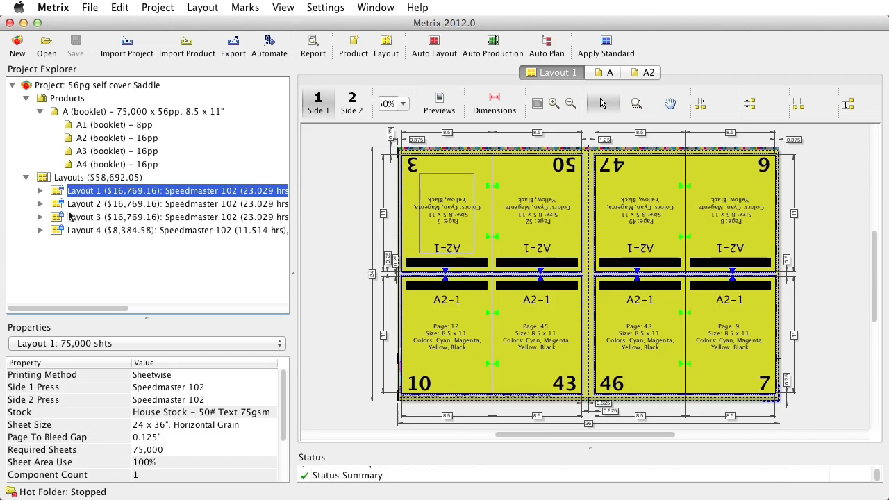
click(40, 231)
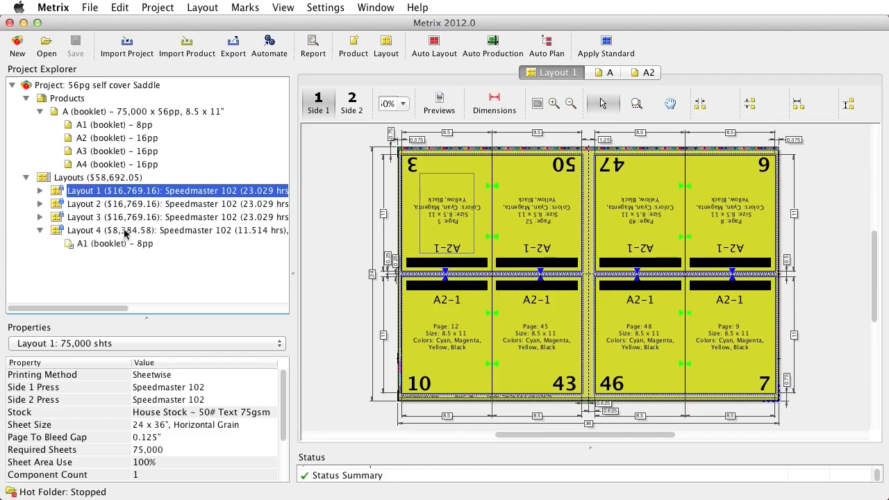
click(125, 233)
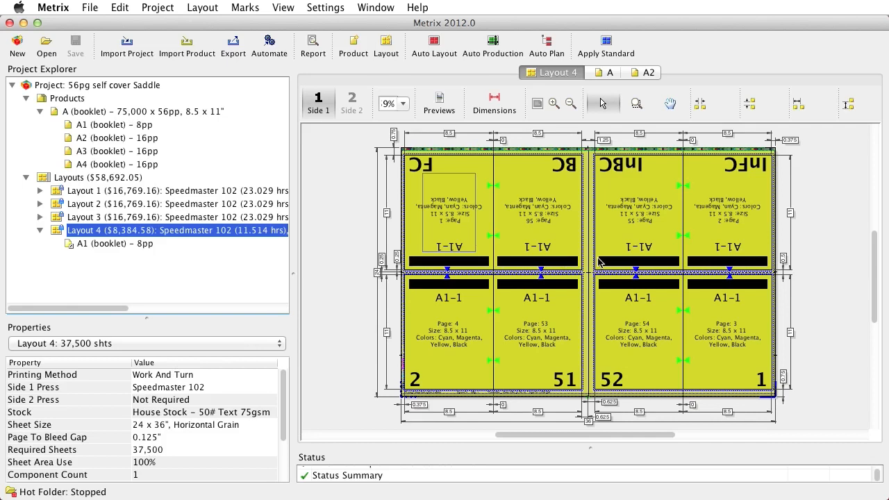
Step: Try shifting component A1-1 by 1 inch past the sheet's left edge in Layout 4, and undo the move
click(526, 237)
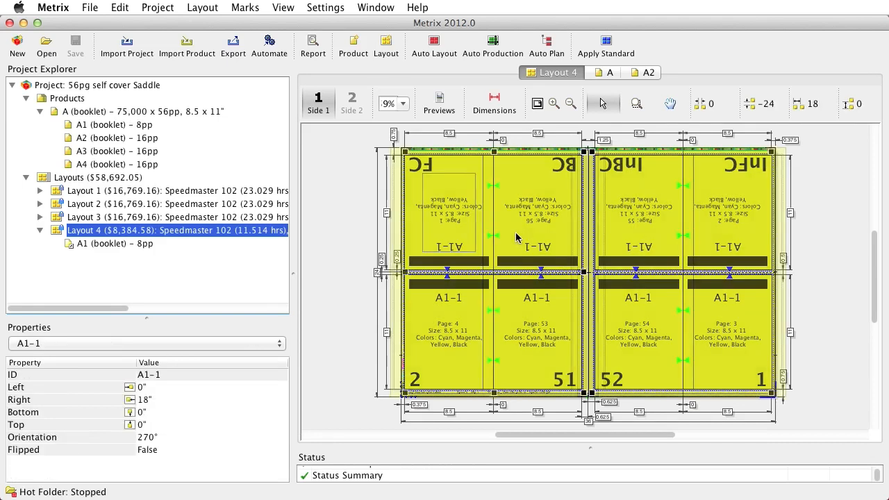
key(Left)
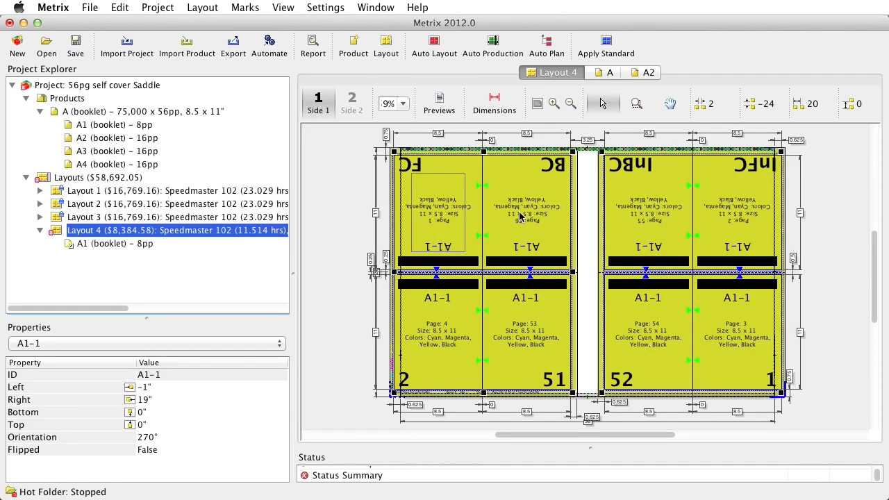
click(119, 9)
click(127, 25)
click(349, 230)
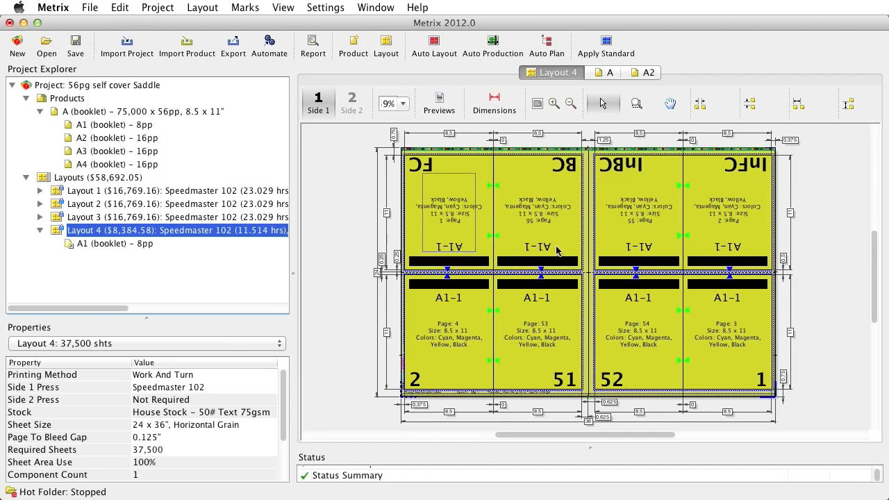
Step: Change the fold of the booklet's 8-page component A1 to 8pp: JDF F8-1, MBO #6
click(152, 113)
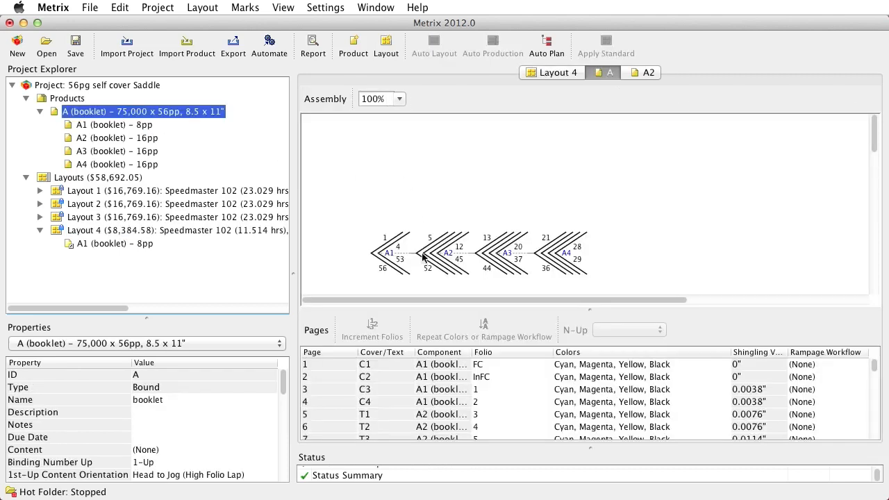
right_click(386, 252)
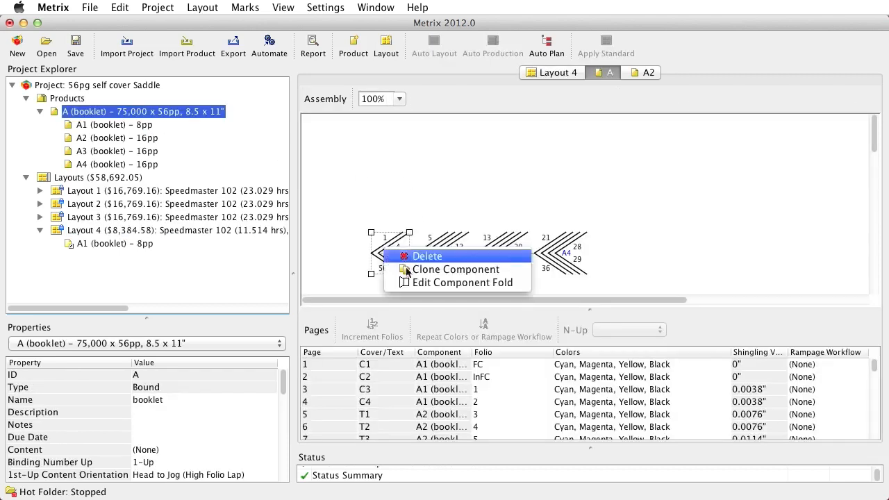
click(409, 288)
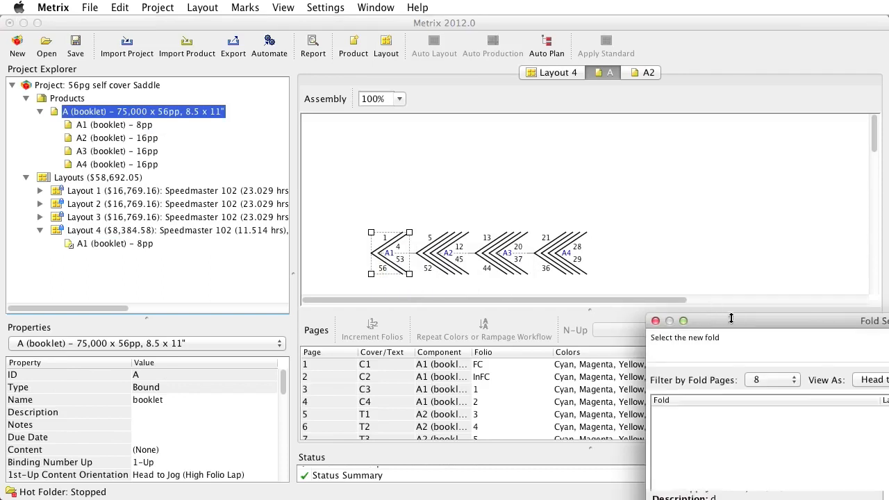
drag(743, 220, 356, 91)
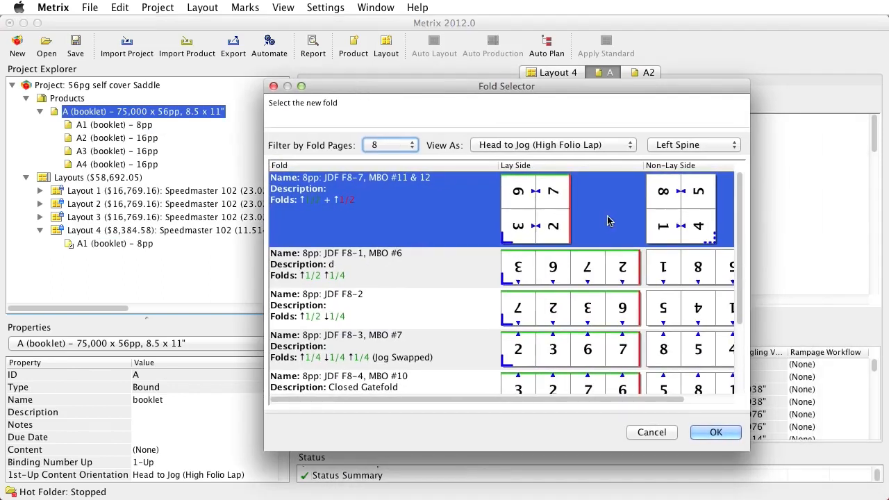
click(699, 268)
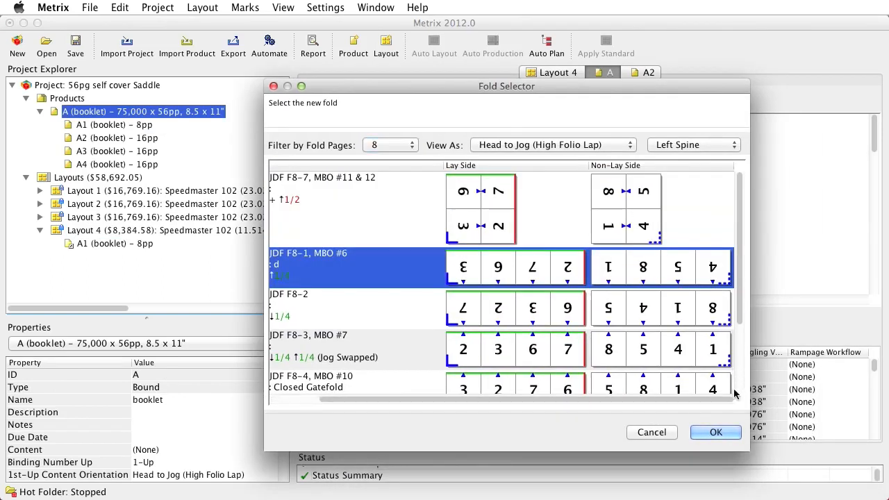
click(716, 433)
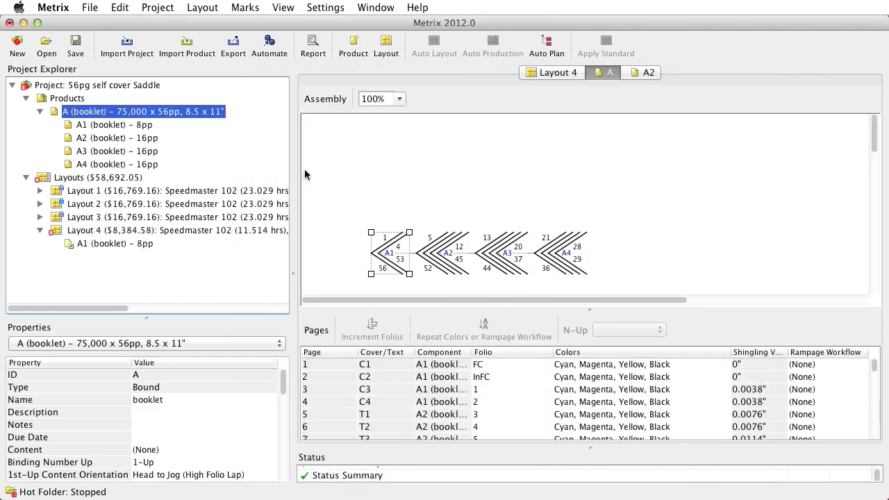
Step: Set Layout 4's printing method to Sheetwise and regenerate it automatically, accepting the proposed 37,500-sheet layout
click(129, 125)
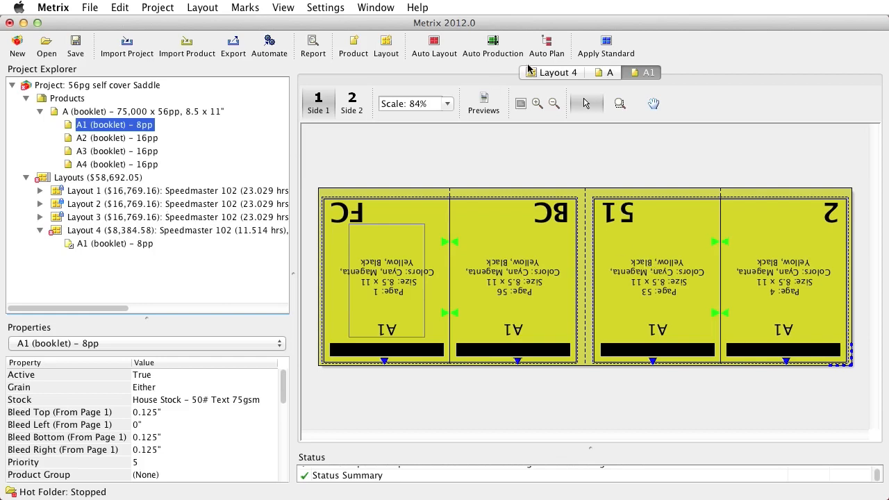
click(116, 234)
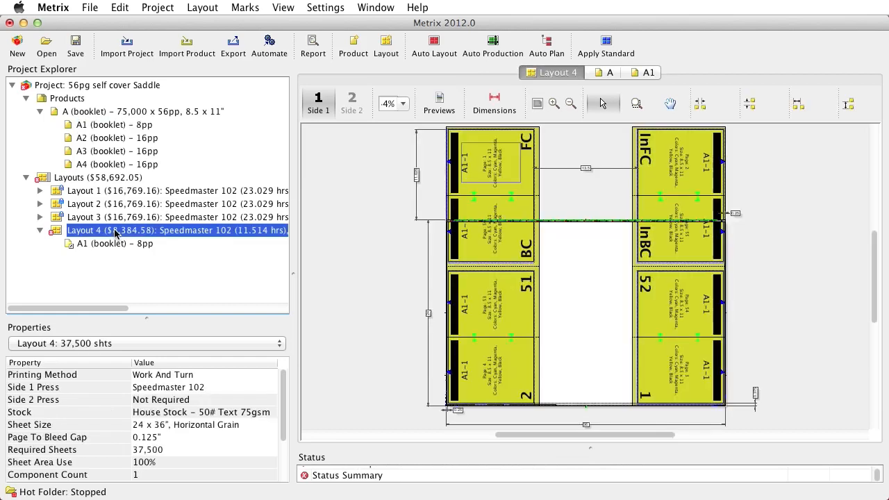
click(159, 376)
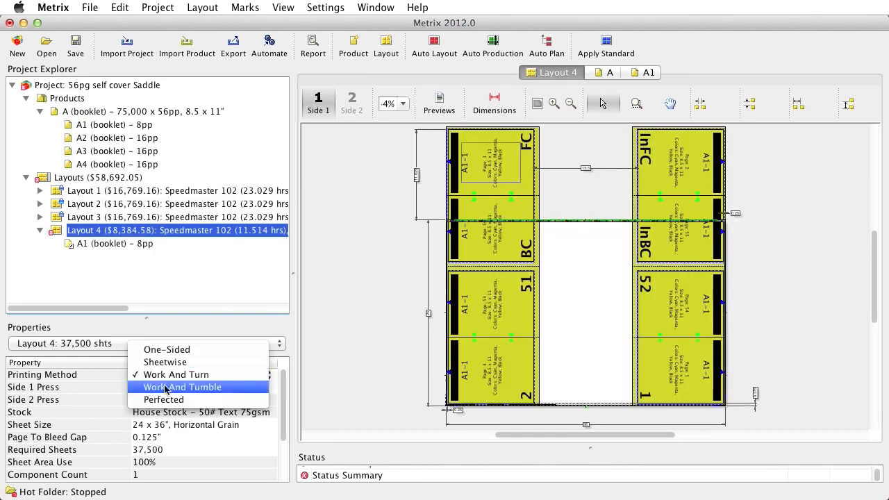
click(170, 363)
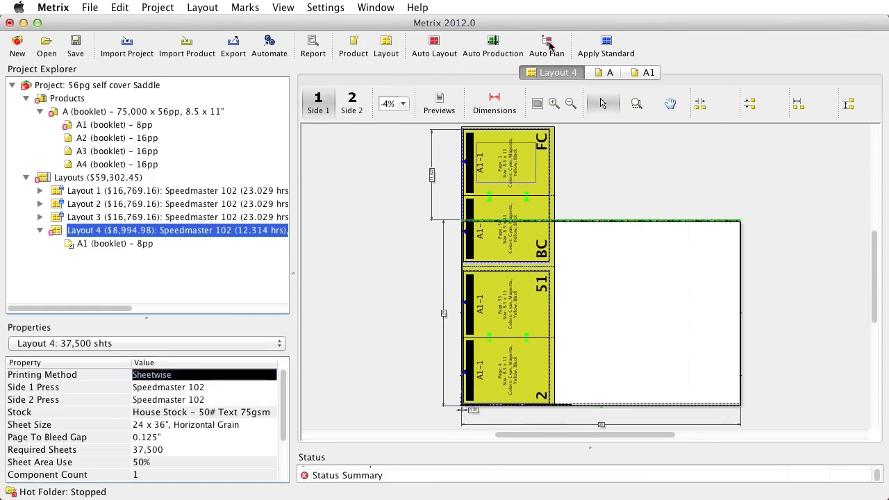
click(429, 47)
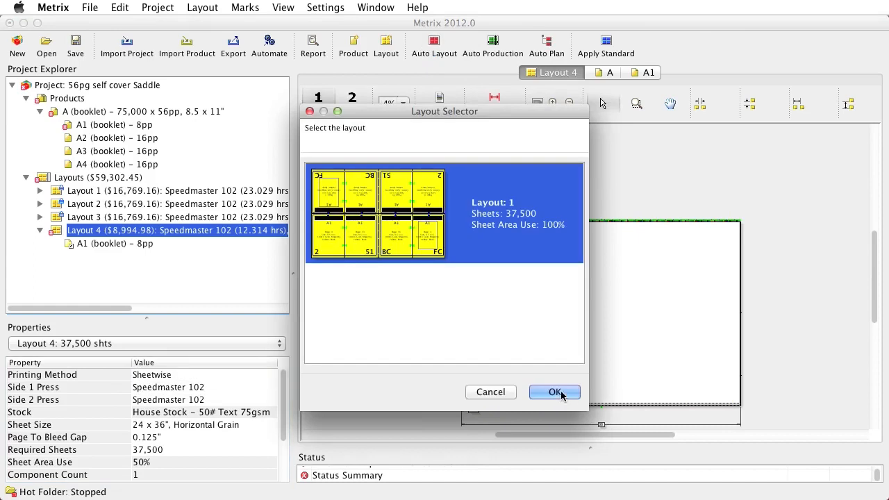
click(564, 394)
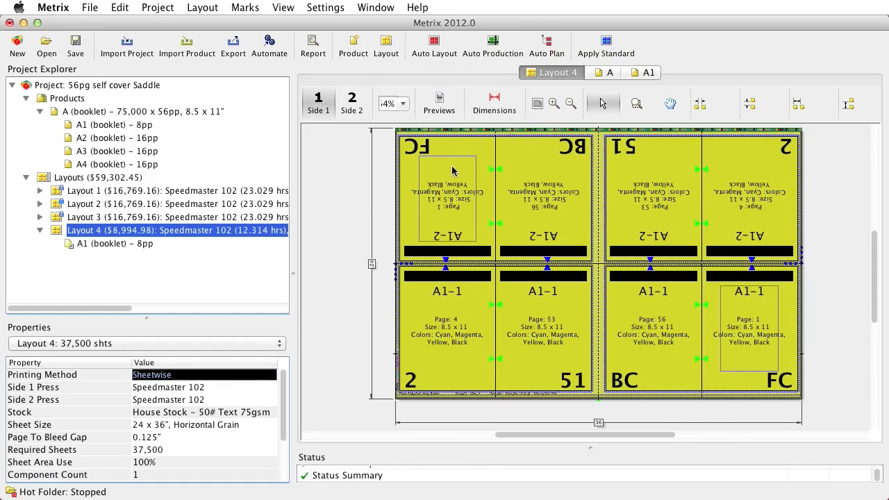
click(480, 183)
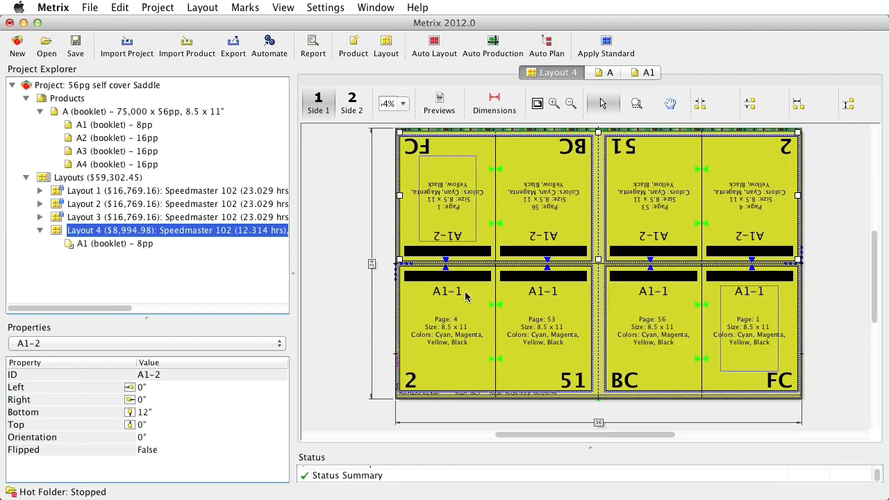
Step: Fold booklet component A1 2-up and regenerate Layout 4 automatically, accepting the proposed layout
right_click(117, 127)
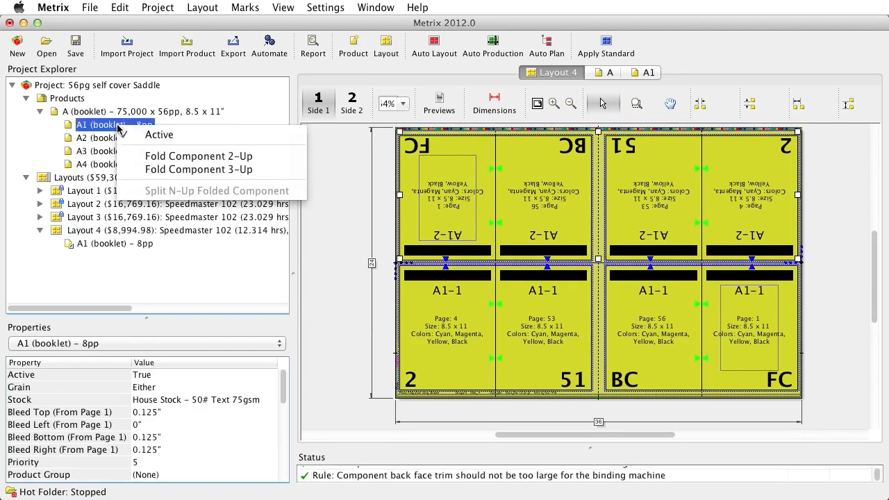
click(147, 160)
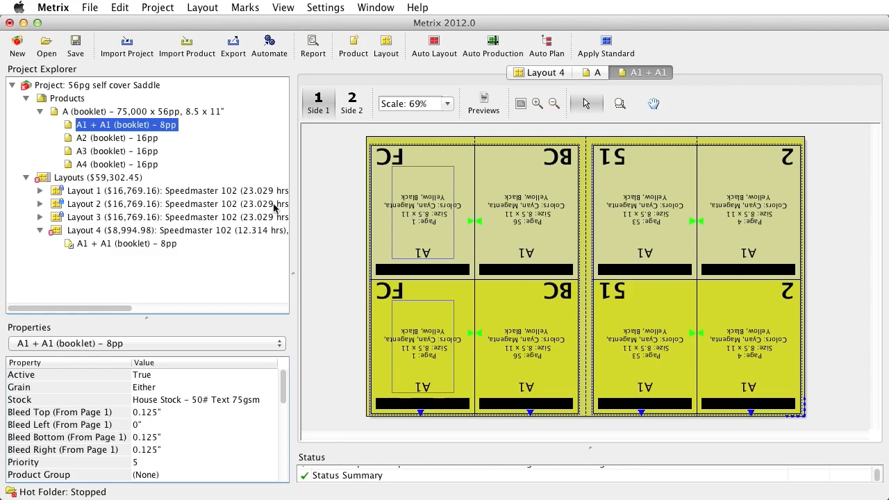
click(122, 232)
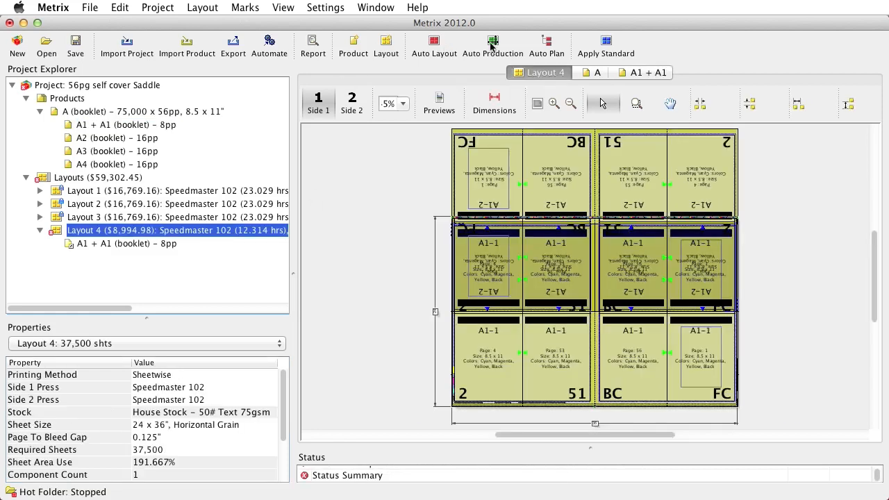
click(492, 43)
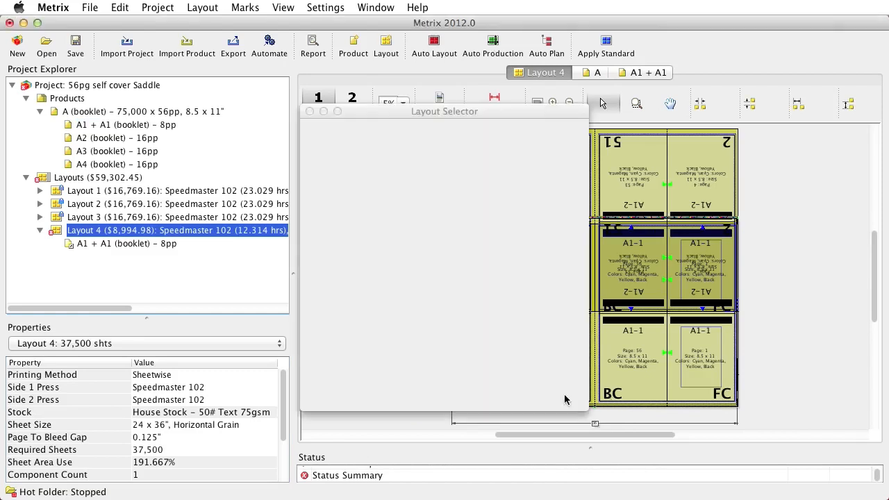
click(563, 396)
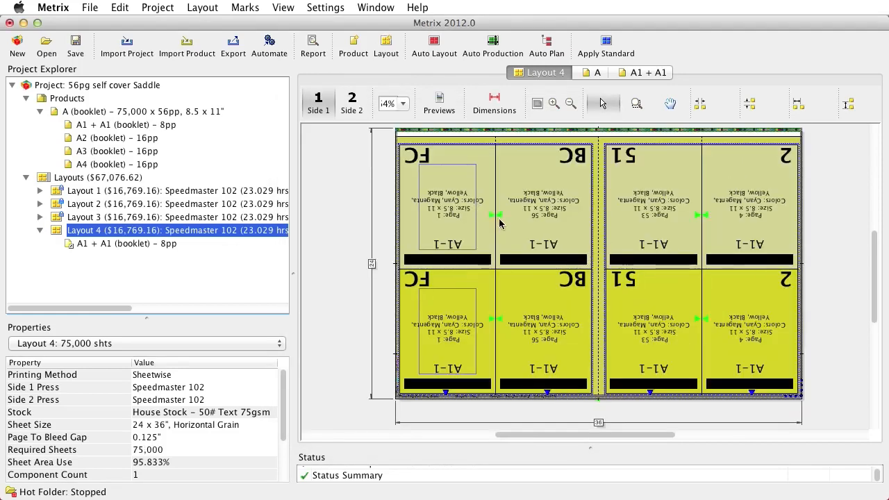
Step: Try moving the 2-up component A1-1 off its place on Layout 4's sheet, and undo the move
drag(500, 223, 534, 206)
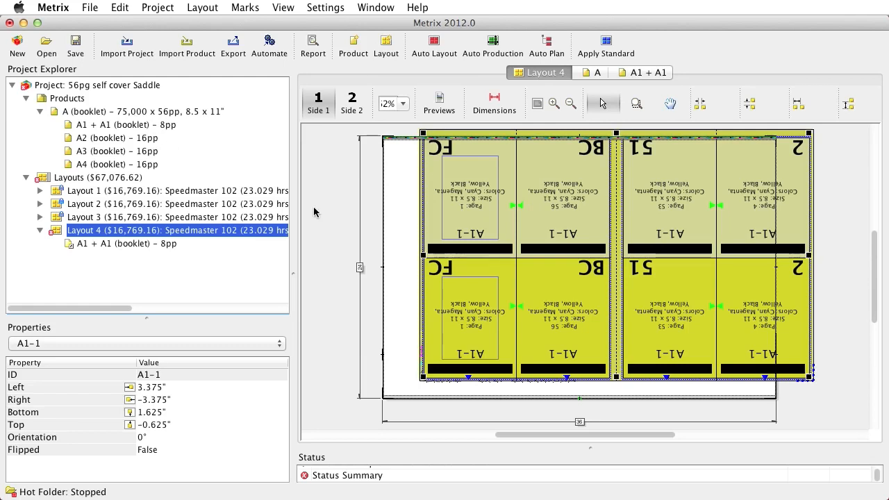
key(super+z)
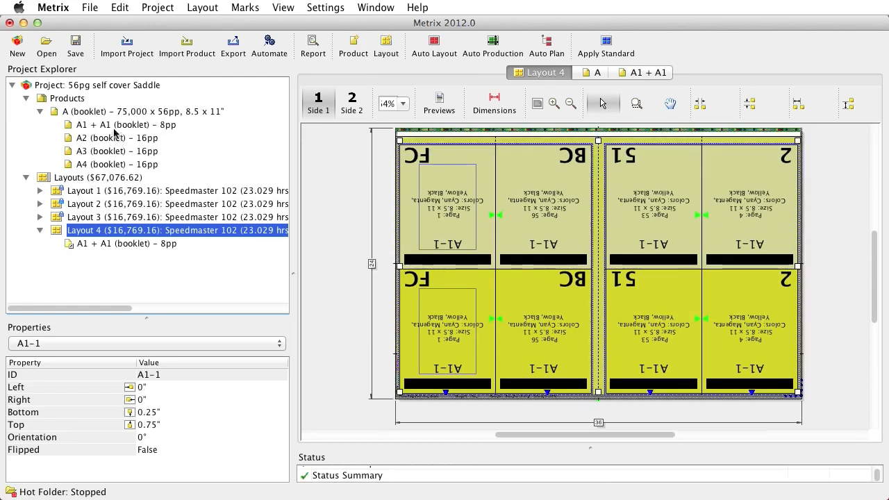
Step: Set the N-Up Offset of component A1 + A1 to 0.5" and display the updated Layout 4
click(115, 125)
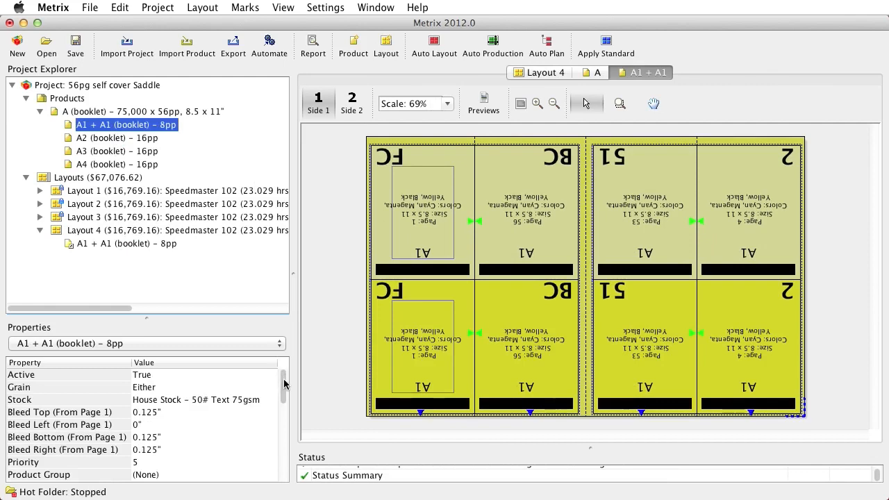
drag(285, 388, 285, 473)
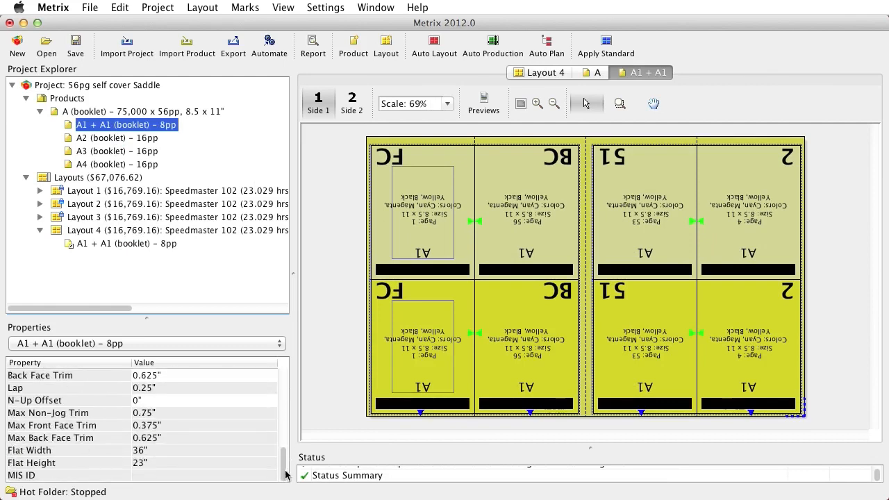
double_click(168, 400)
text(.5)
key(Return)
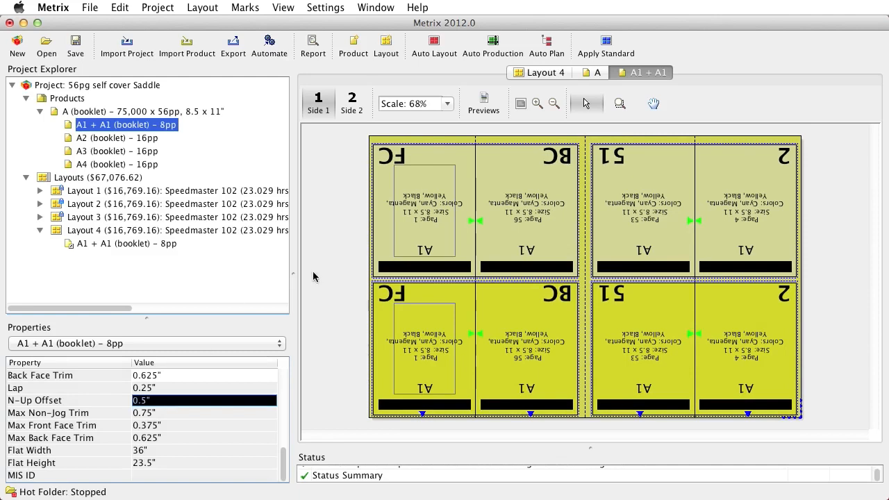
click(154, 230)
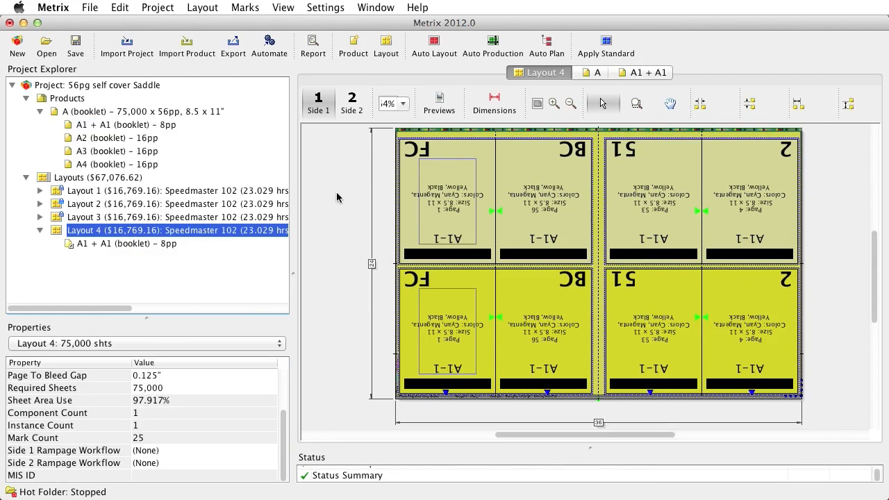
Step: Open the project Two (2) Books
click(45, 44)
click(483, 294)
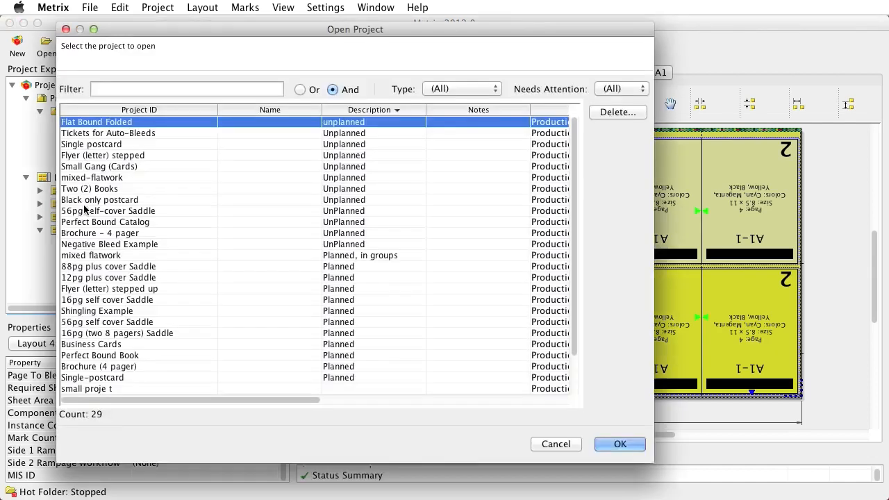
double_click(84, 178)
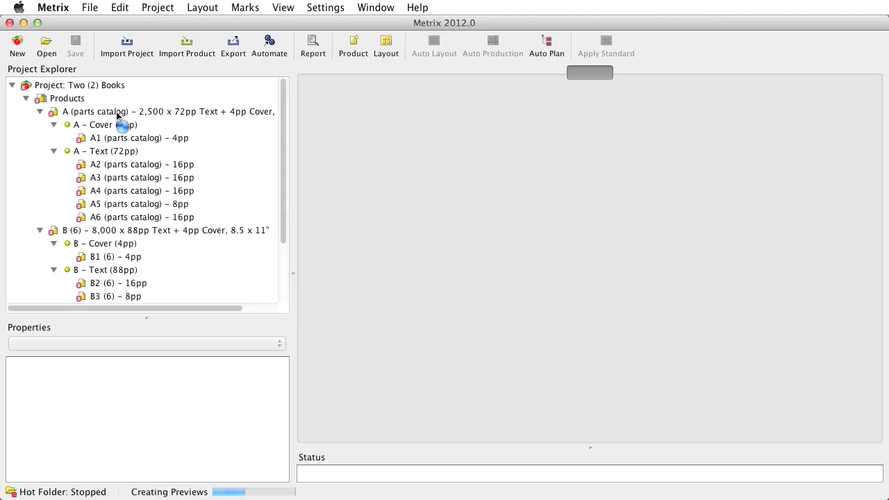
Step: Show the parts catalog's assembly in an enlarged diagram area and select its 8-page component A5
click(118, 113)
drag(523, 312, 584, 387)
click(439, 314)
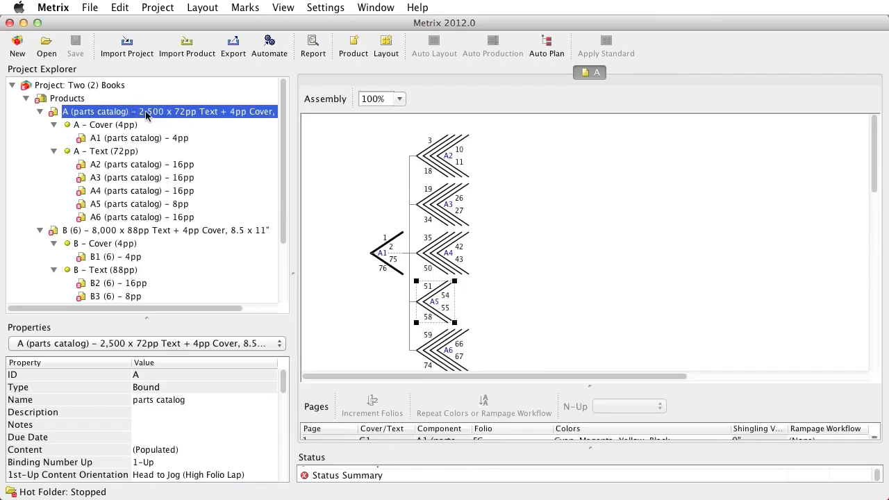
Step: Select 8-page component B3 in product B's assembly, and auto-plan the House Stock - 100# Cover components with the $2,195.03 plan
click(136, 238)
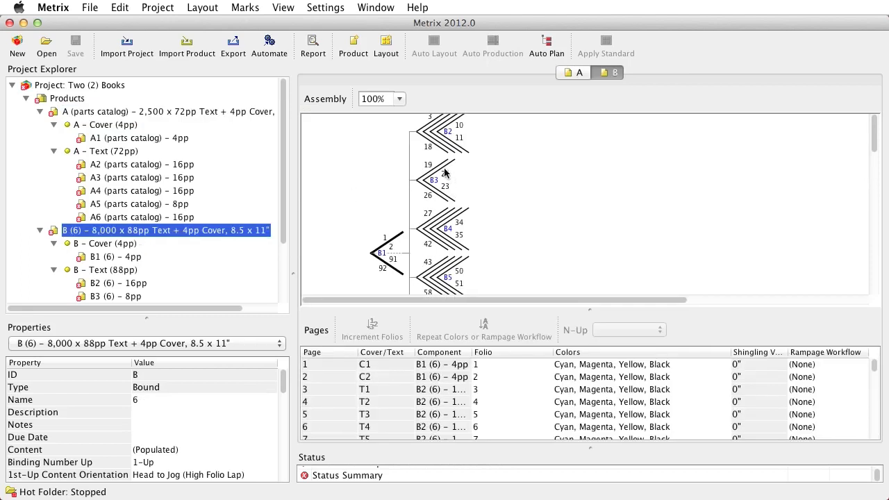
click(445, 172)
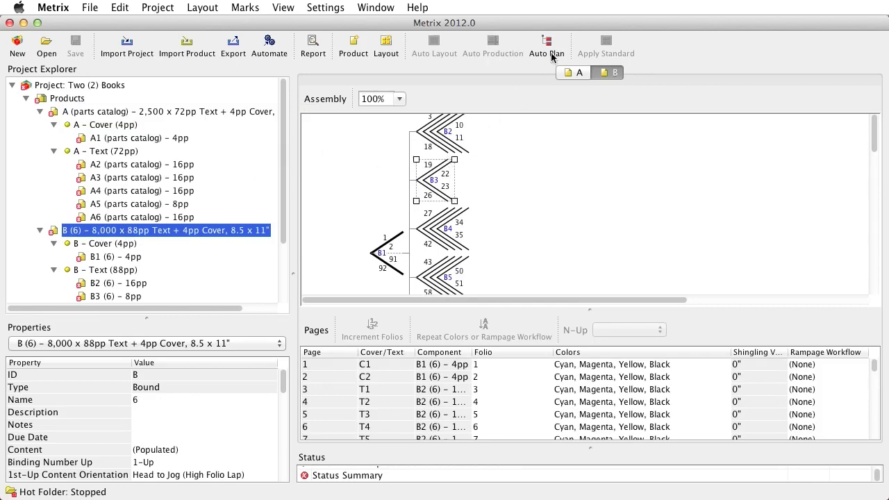
click(551, 54)
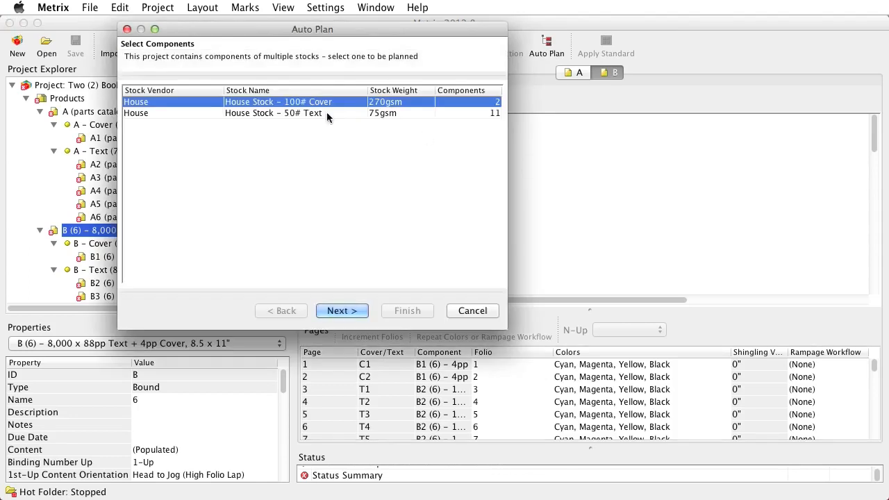
click(334, 313)
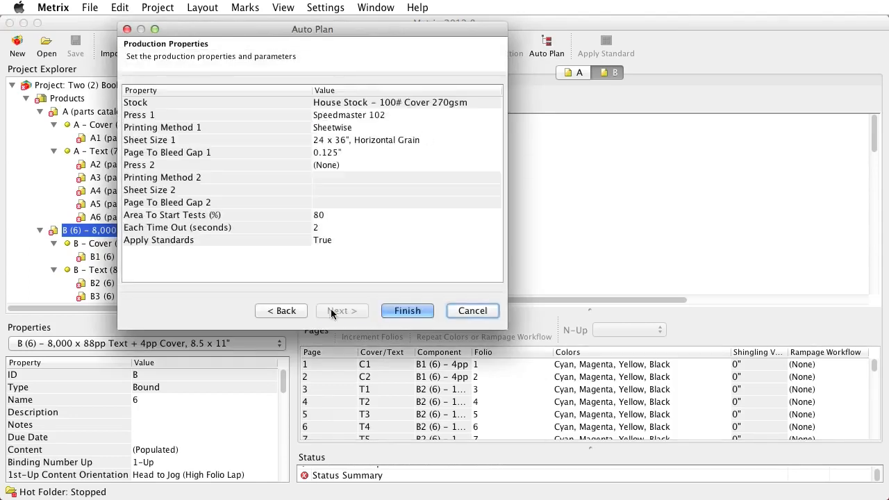
click(410, 313)
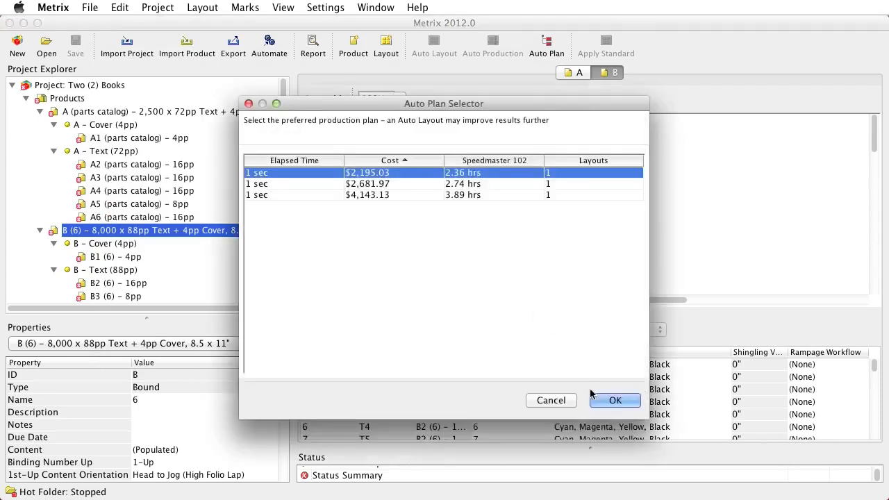
click(598, 399)
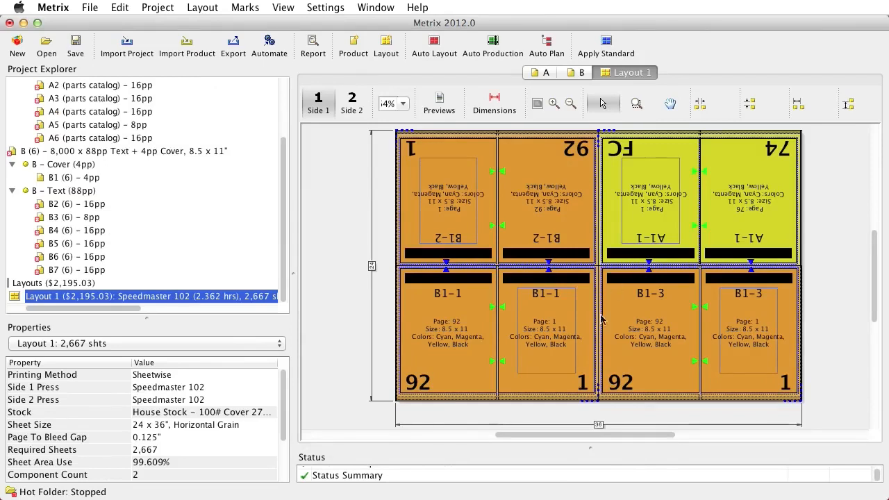
Step: Auto-plan the House Stock - 50# Text components on the Speedmaster 102 and accept the 10-layout production plan
click(548, 42)
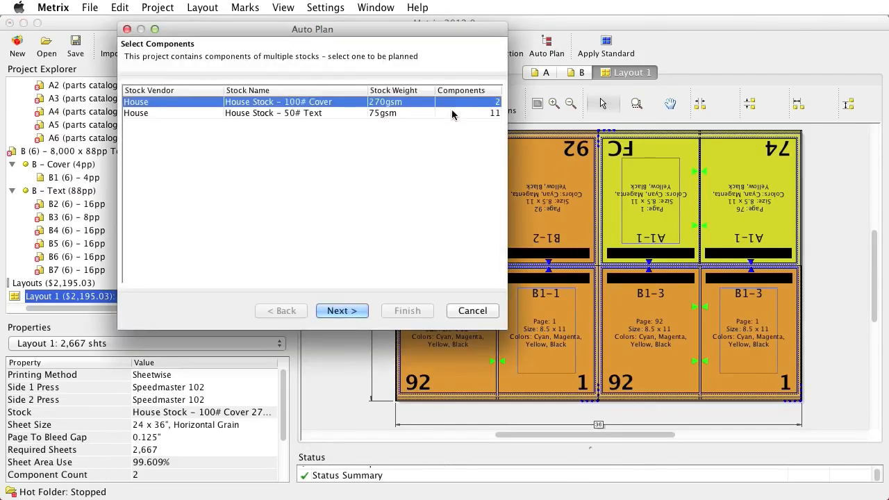
click(453, 113)
click(341, 311)
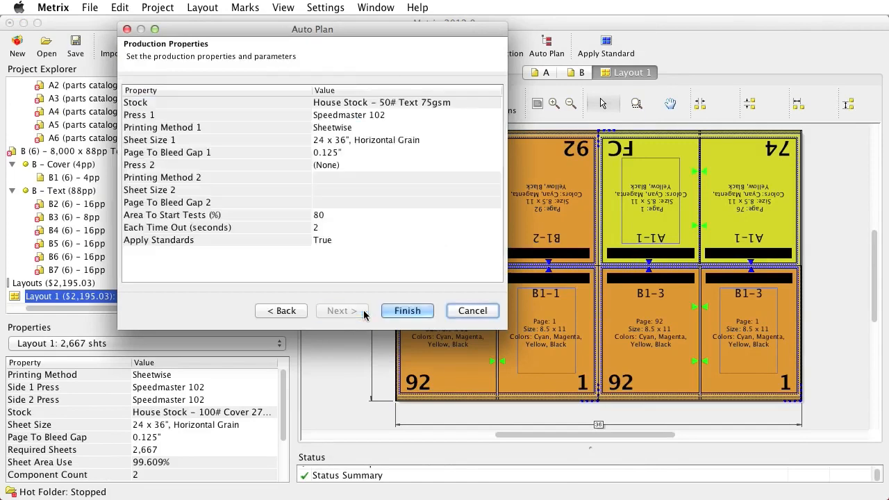
click(406, 310)
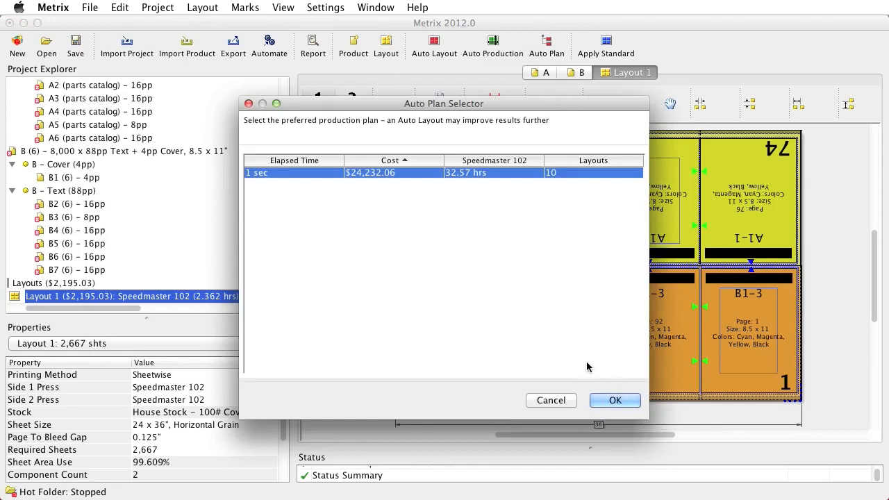
click(611, 401)
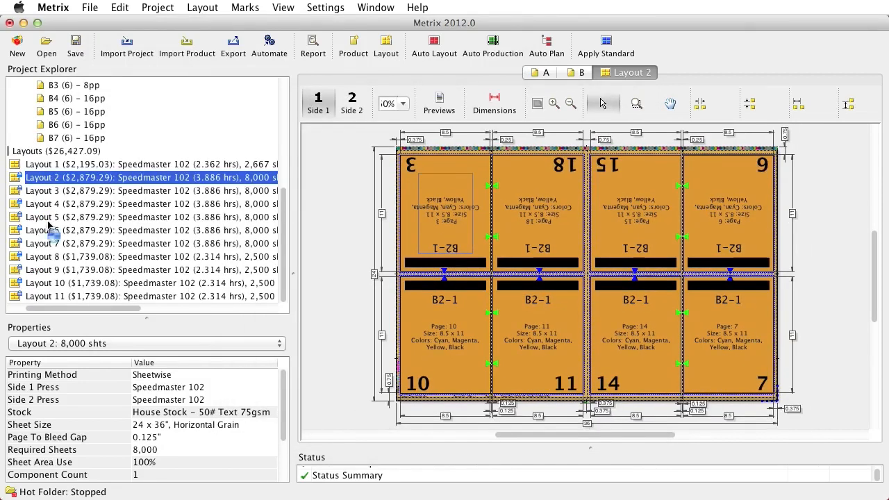
Step: Look through the planned text layouts, displaying Layout 6 and Layout 7 to examine which components share a sheet
click(48, 220)
click(48, 234)
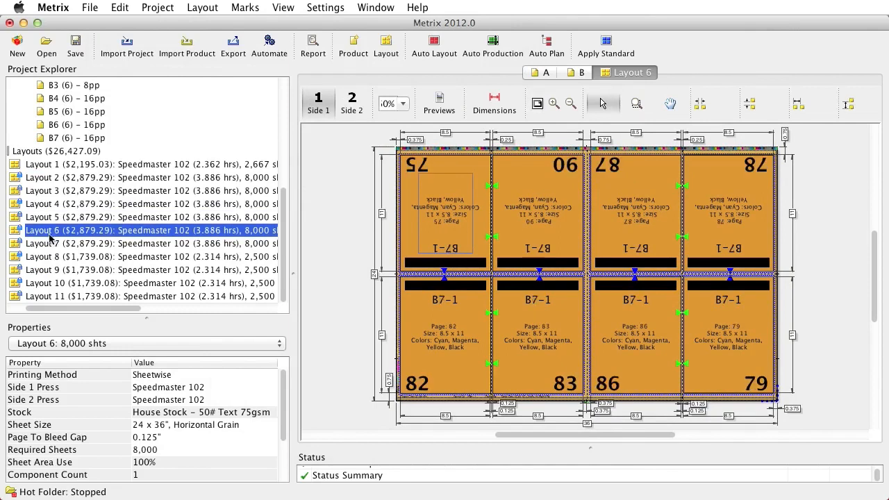
click(52, 244)
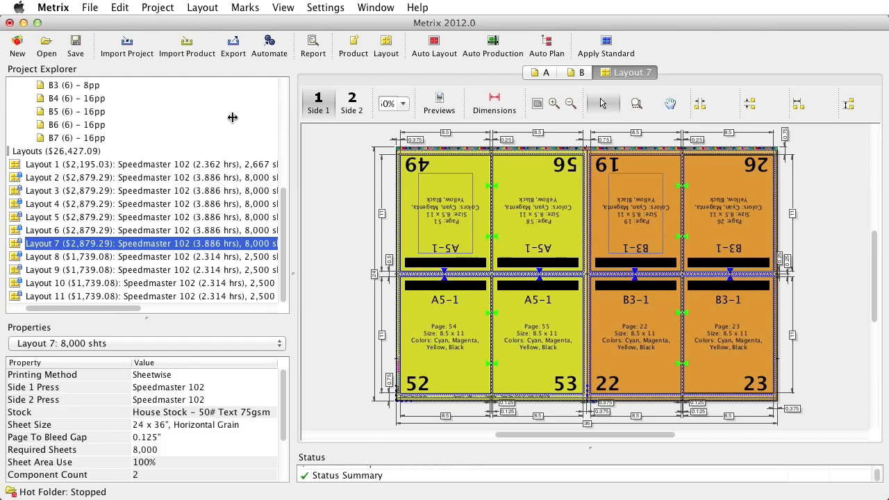
Step: Change the fold of the parts catalog's 8-page component A5 to 8pp: JDF F8-1, MBO #6
scroll(140, 152, up, 5)
scroll(140, 152, up, 5)
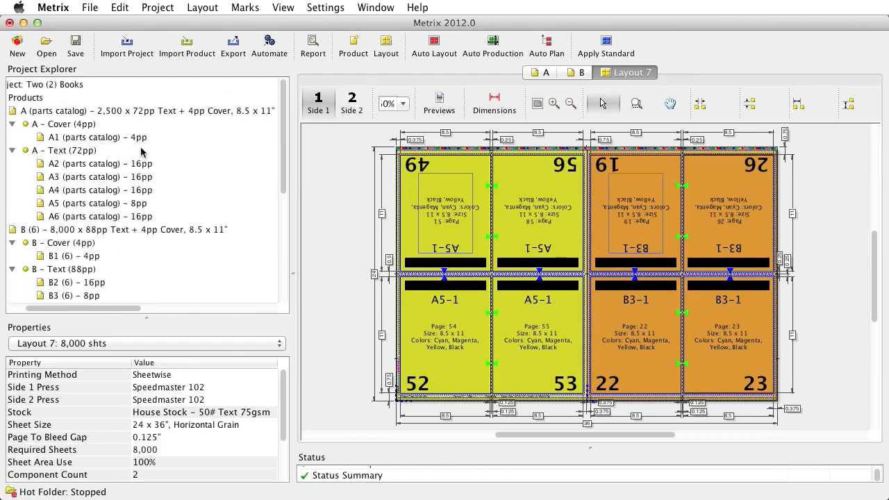
click(124, 112)
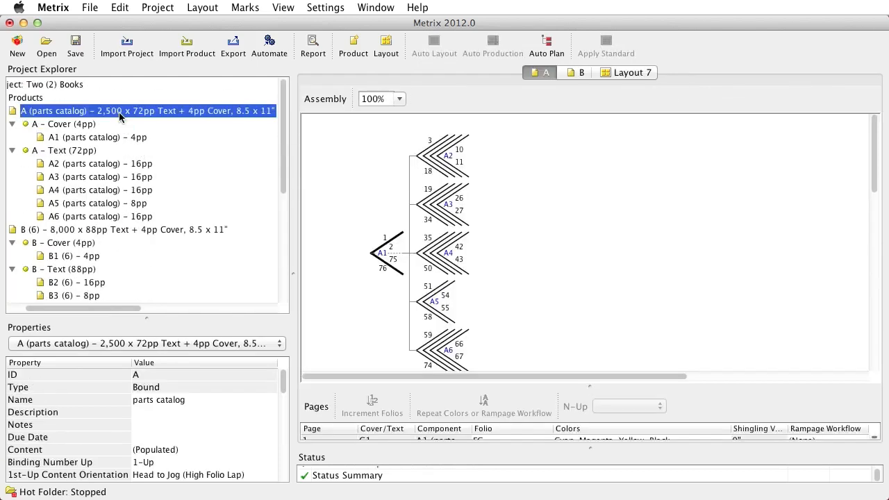
right_click(435, 297)
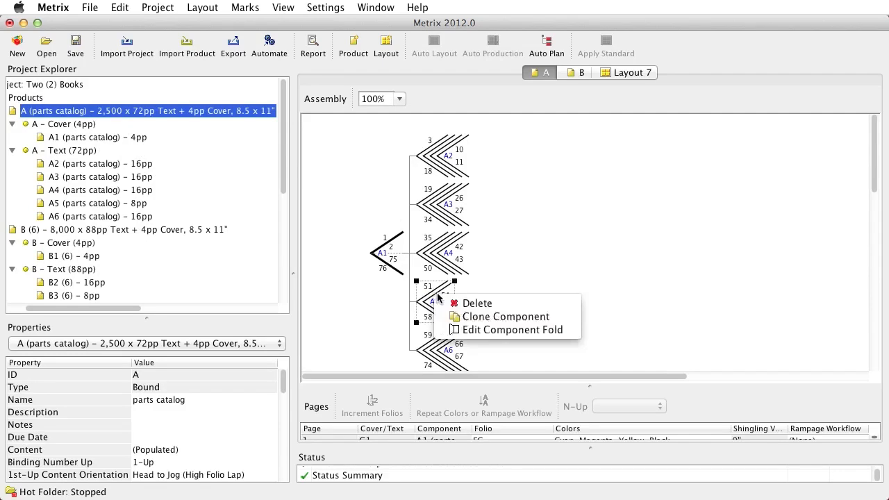
click(486, 331)
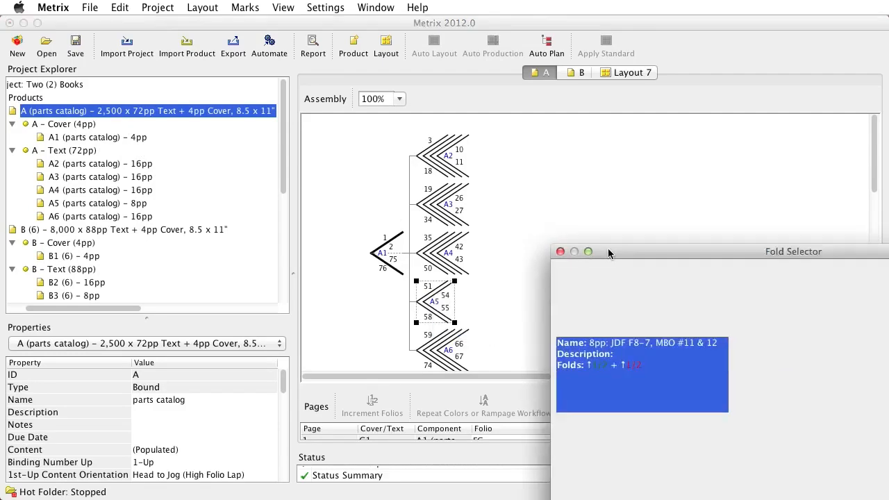
drag(609, 249, 387, 113)
click(732, 292)
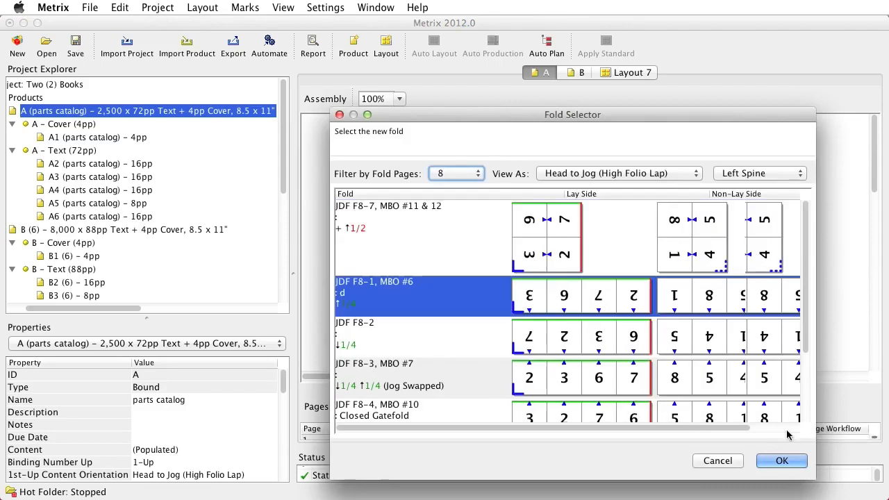
click(781, 461)
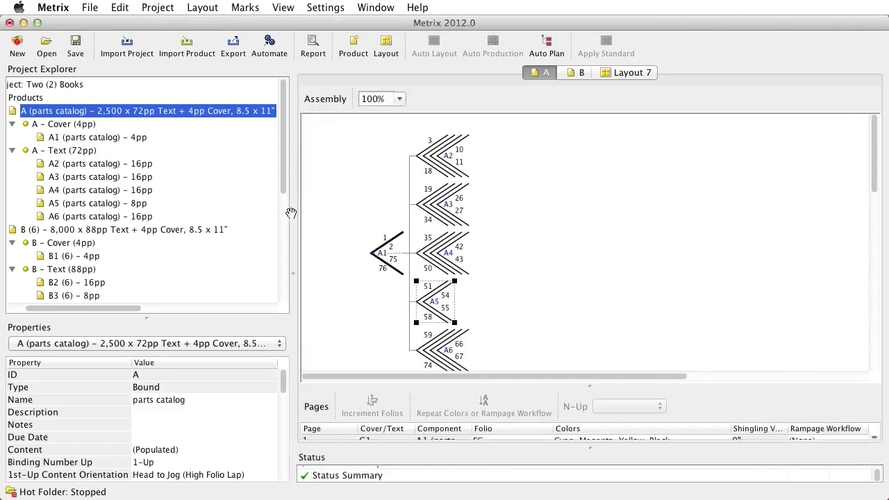
Step: Compare folds F8-1 and F8-2 for product B's 8-page component B3 and assign it 8pp: JDF F8-1, MBO #6
click(63, 231)
right_click(431, 179)
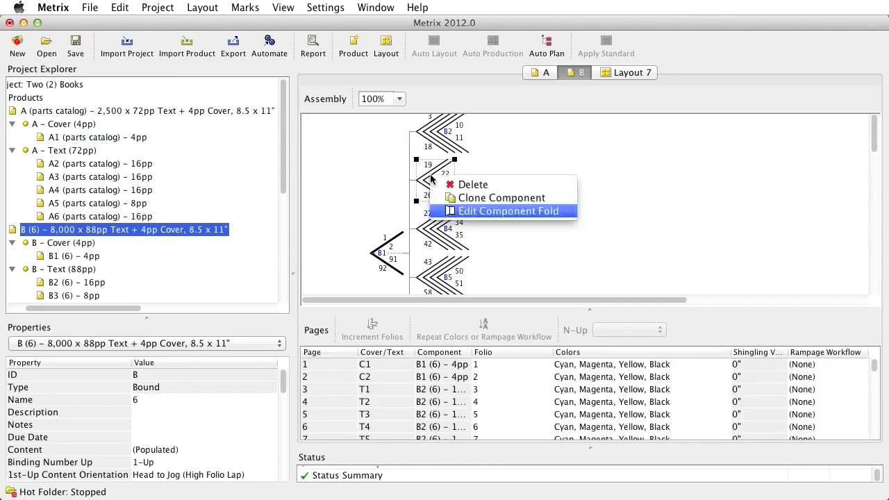
click(466, 211)
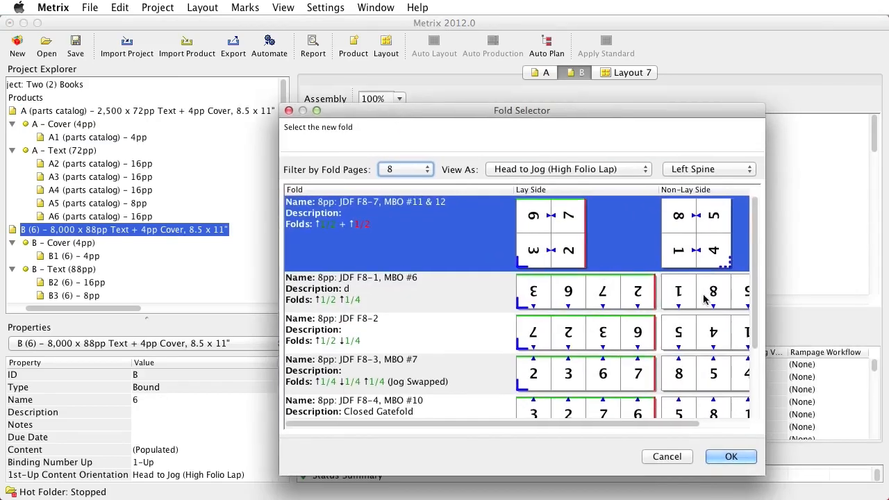
click(705, 299)
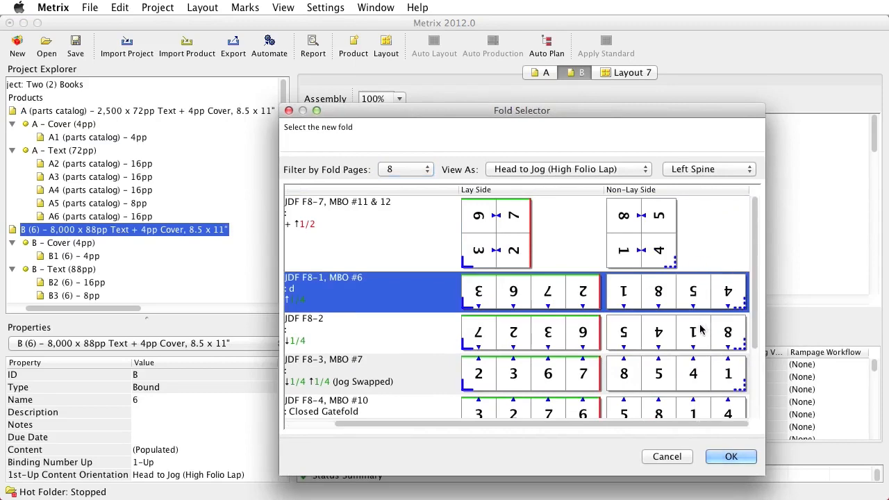
click(713, 332)
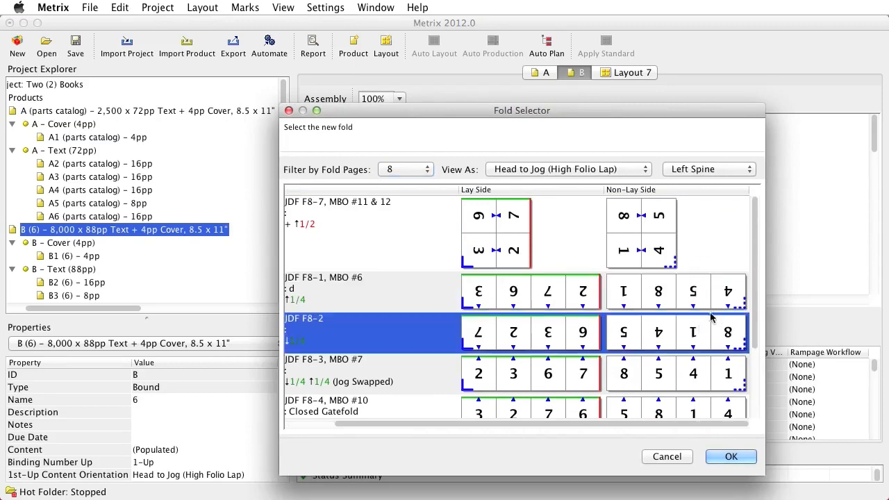
click(655, 292)
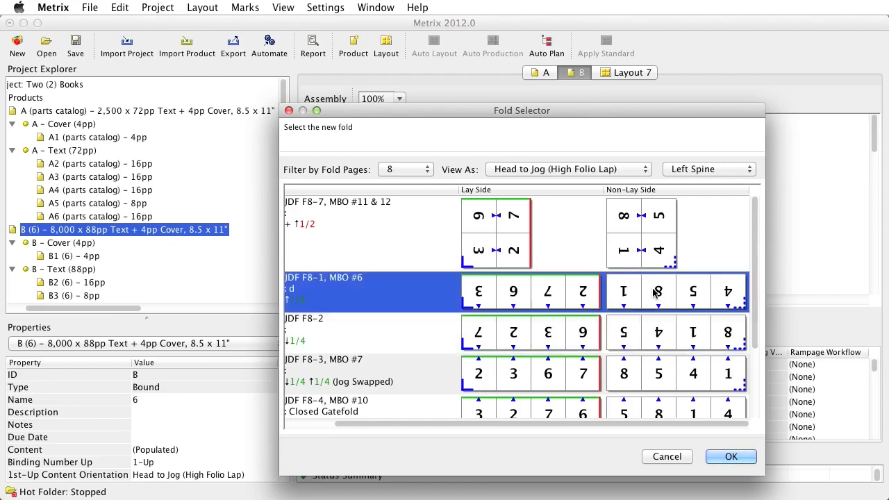
click(730, 458)
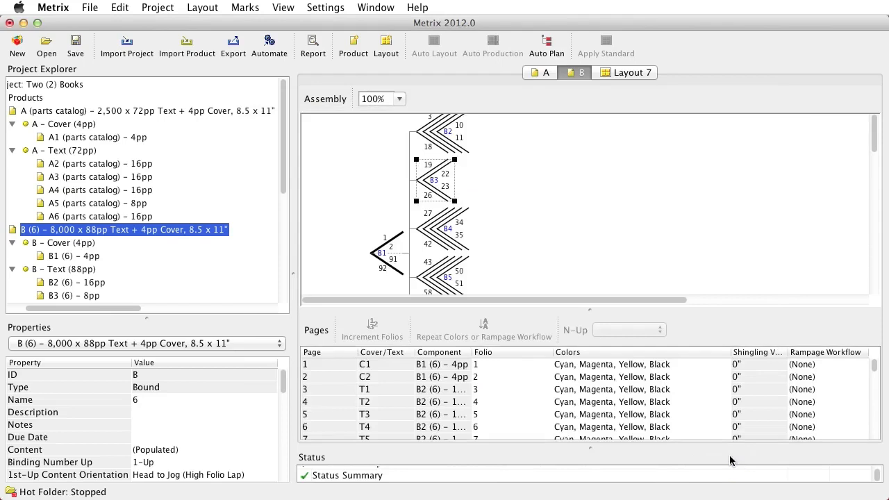
Step: Display component B3 with its new fold and combine it with the parts catalog's component A5 into one 2-up folded component
scroll(256, 189, down, 1)
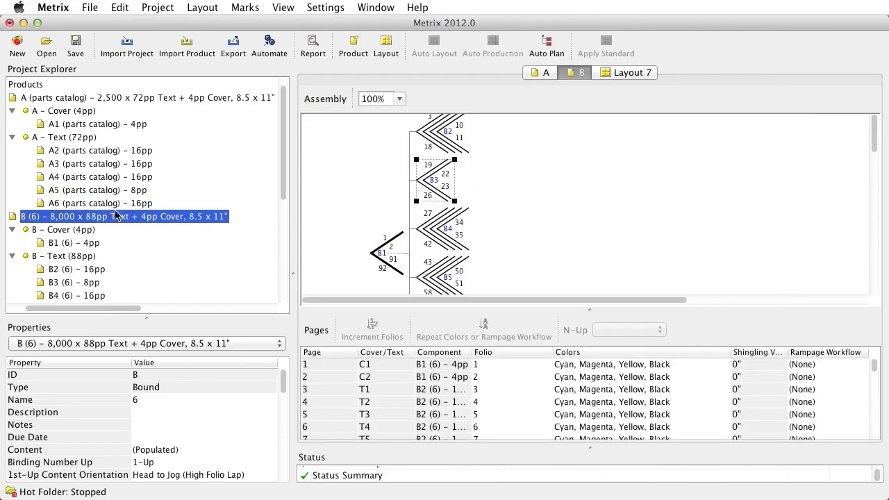
scroll(111, 218, up, 1)
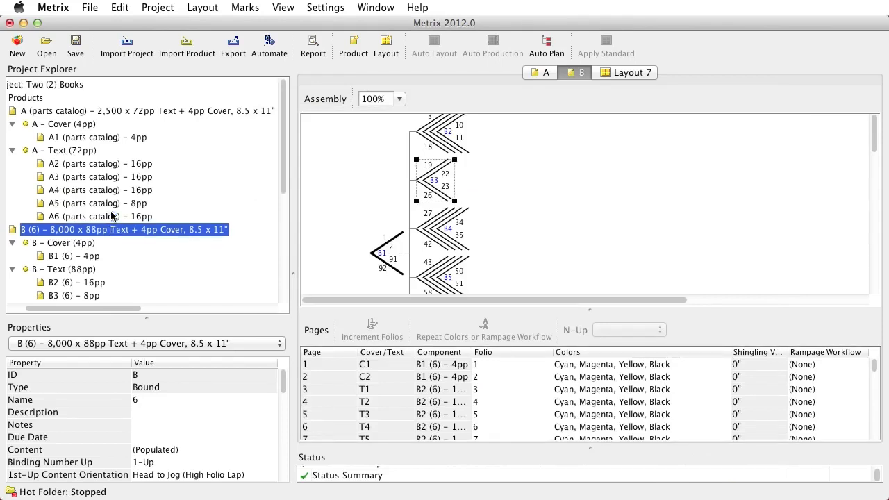
double_click(69, 295)
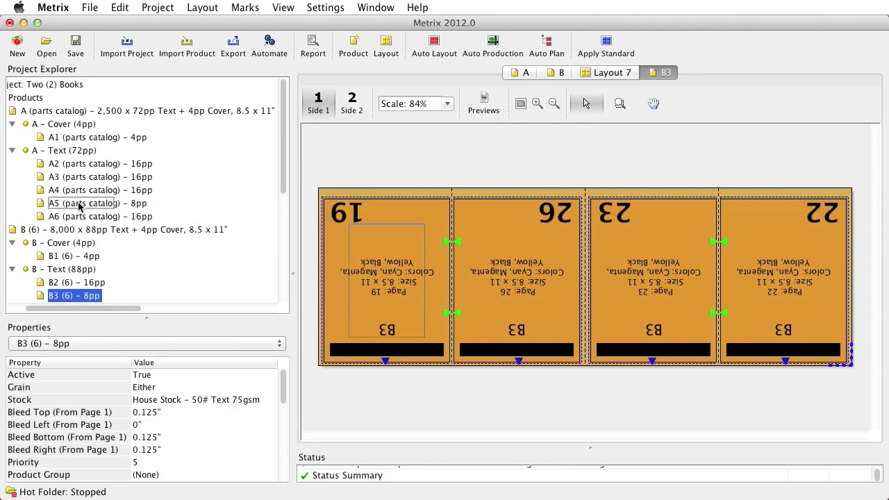
drag(80, 205, 79, 205)
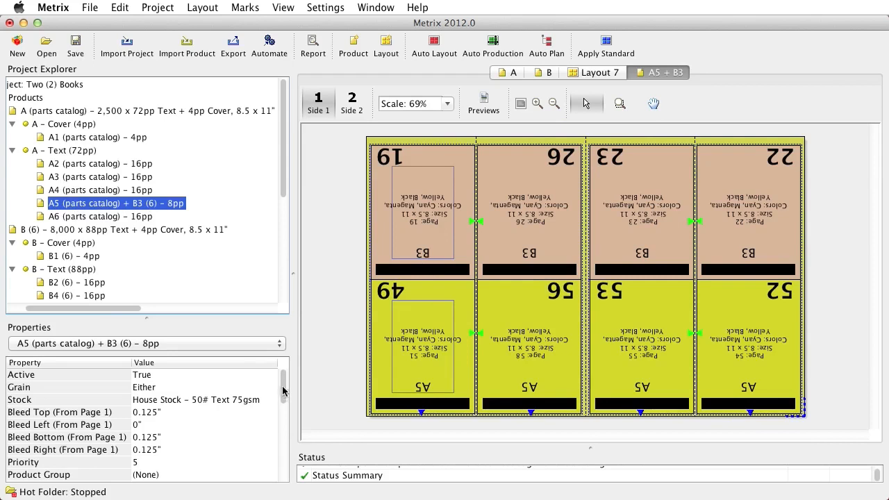
Step: Set the N-Up Offset of the combined component A5 + B3 to 0.5"
drag(283, 392, 286, 473)
click(157, 398)
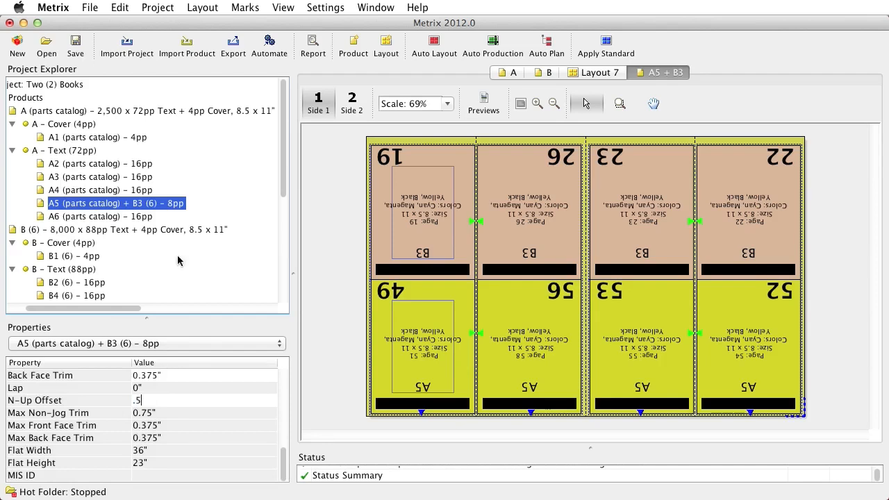
key(Return)
Step: Display Layout 7 and regenerate it with Auto Layout so the combined component A5 + B3 fits the sheet
drag(283, 159, 281, 242)
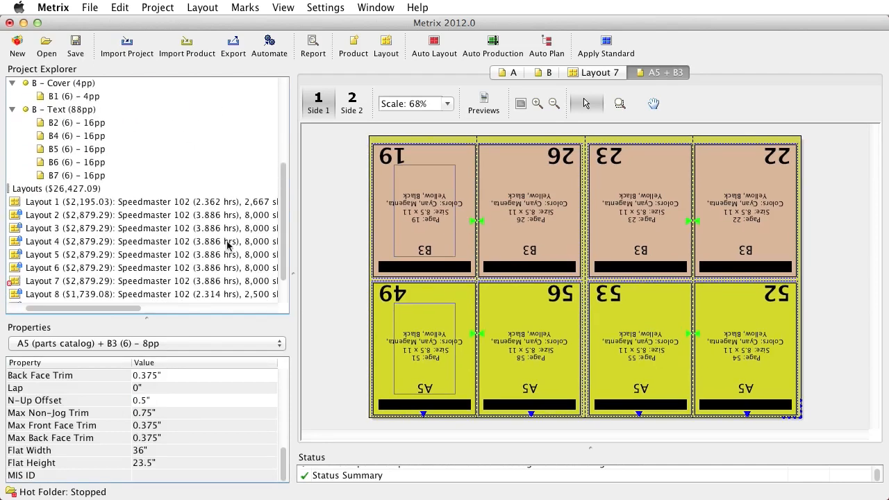
click(59, 281)
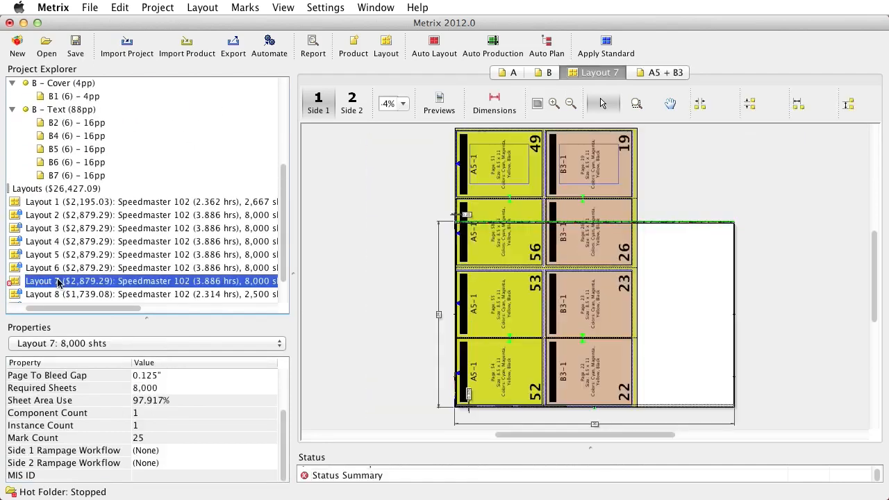
click(434, 44)
click(553, 392)
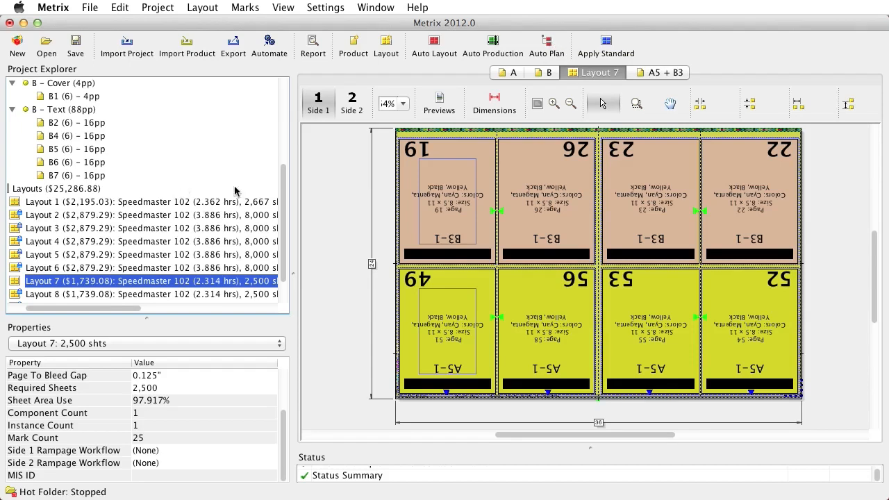
Step: Show the N-up folding and splitting options for the combined component A5 (parts catalog) + B3 (6)
drag(284, 186, 290, 89)
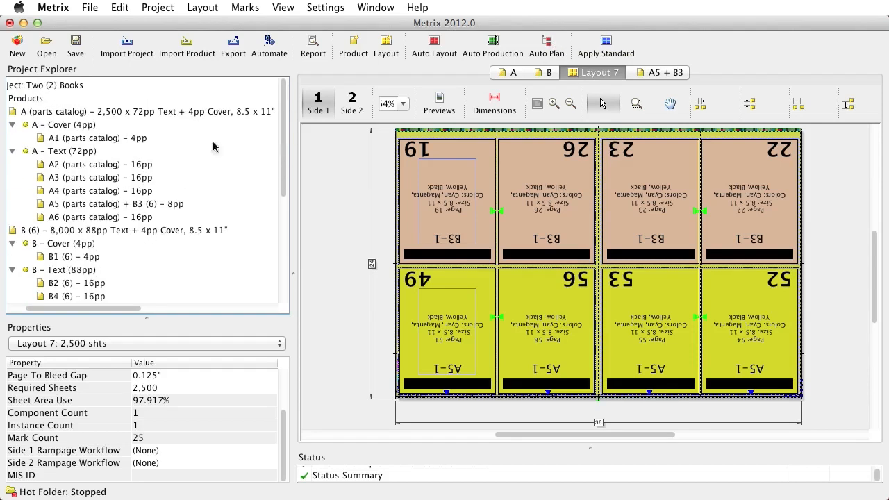
right_click(125, 205)
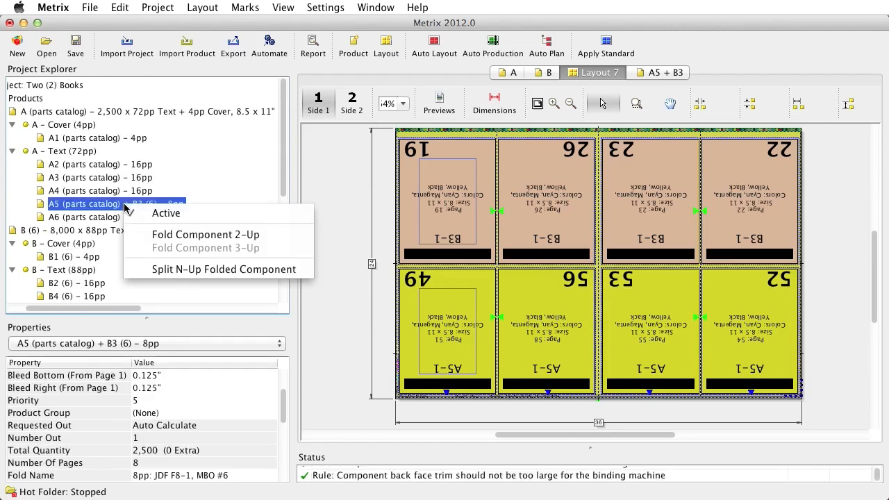